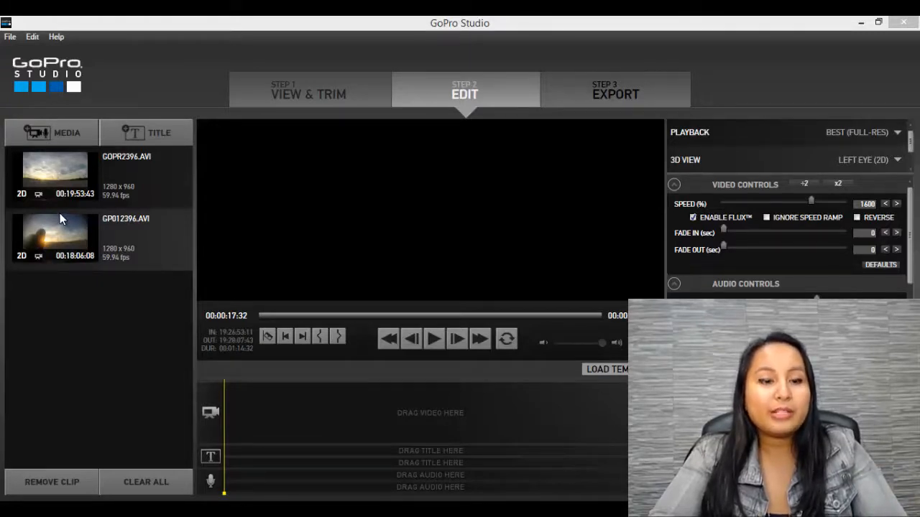
click(283, 97)
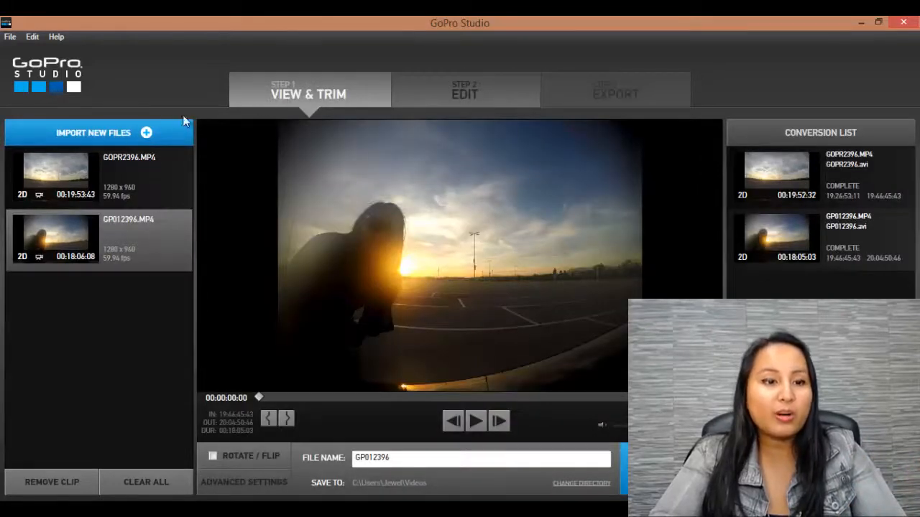
click(115, 138)
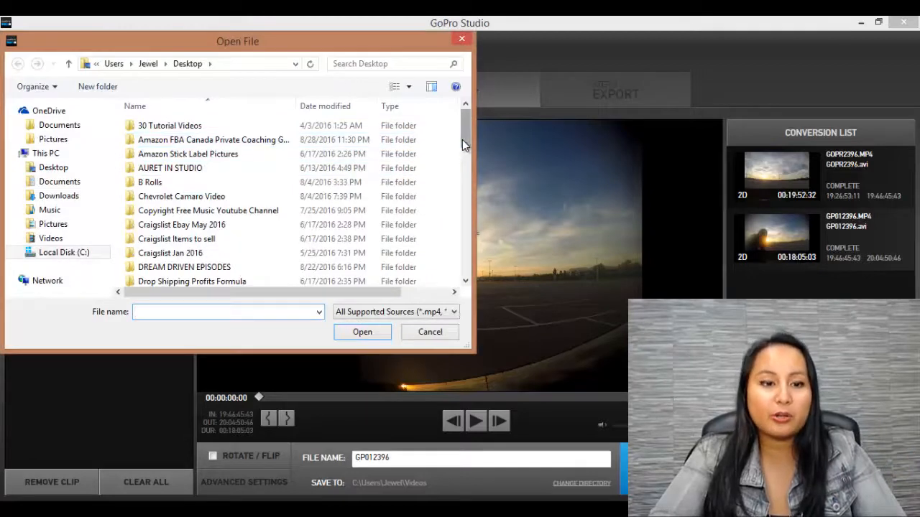
drag(462, 139, 460, 252)
click(428, 331)
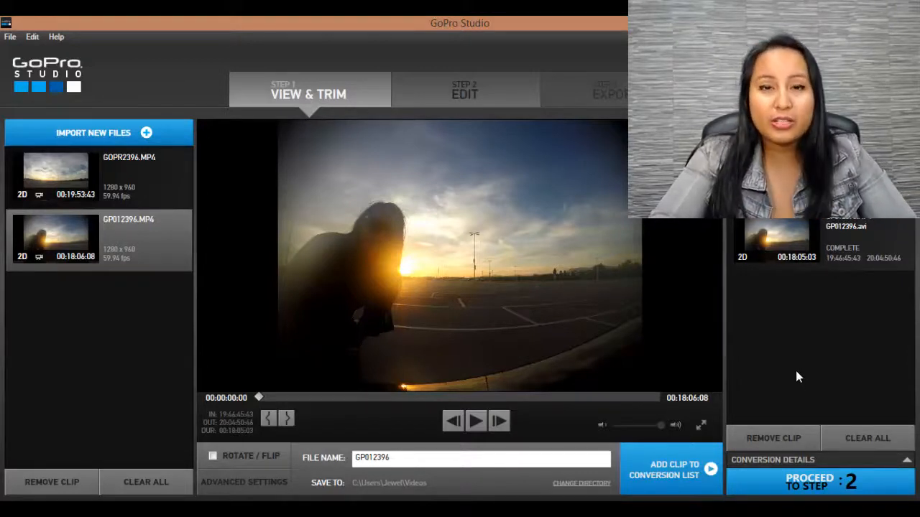
mouse_move(773, 216)
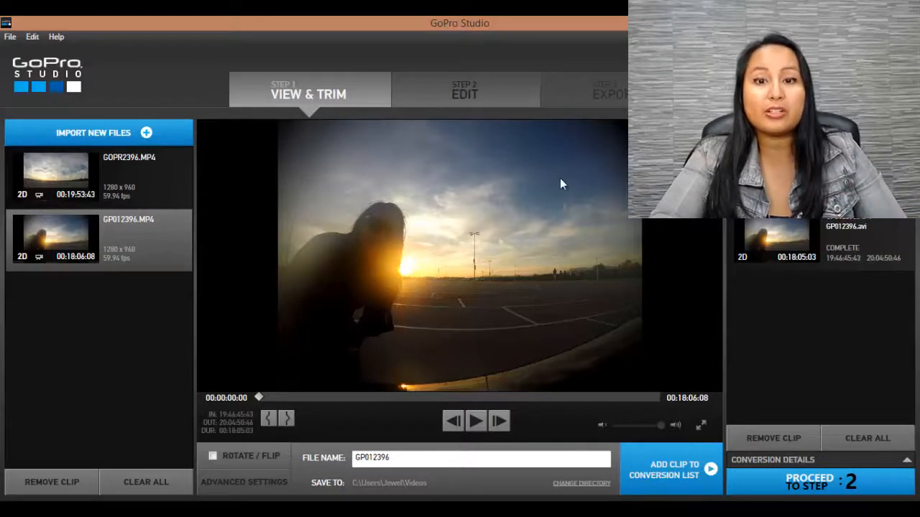
Open the Edit stage and place GOPR2396.AVI followed by GP012396.AVI on the timeline's video track
click(470, 101)
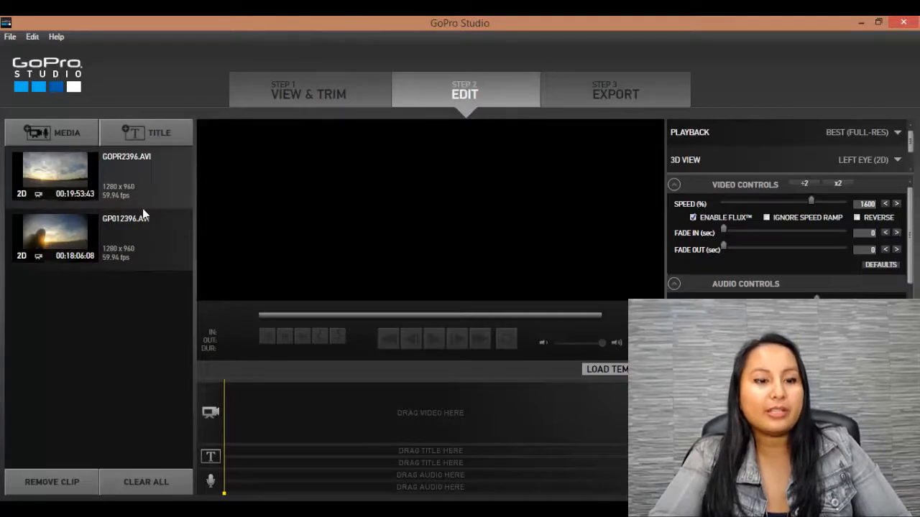
drag(124, 199, 230, 408)
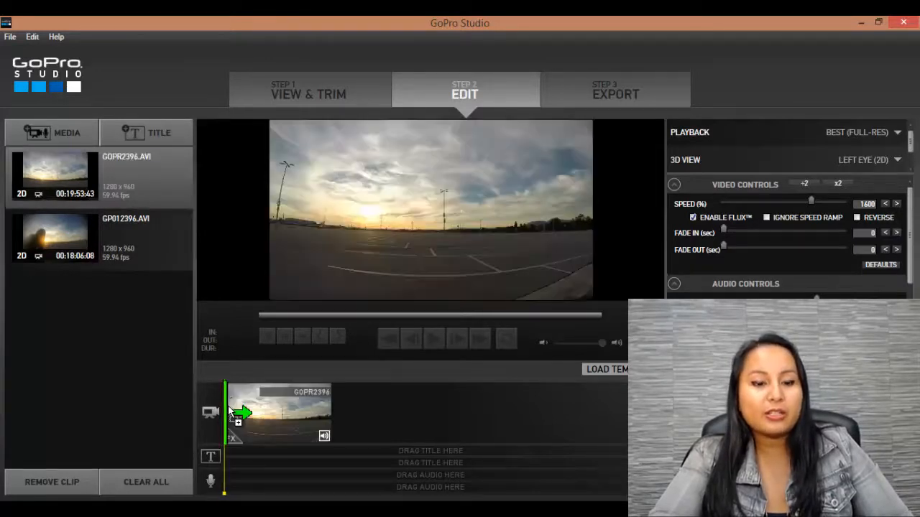
drag(103, 237, 344, 417)
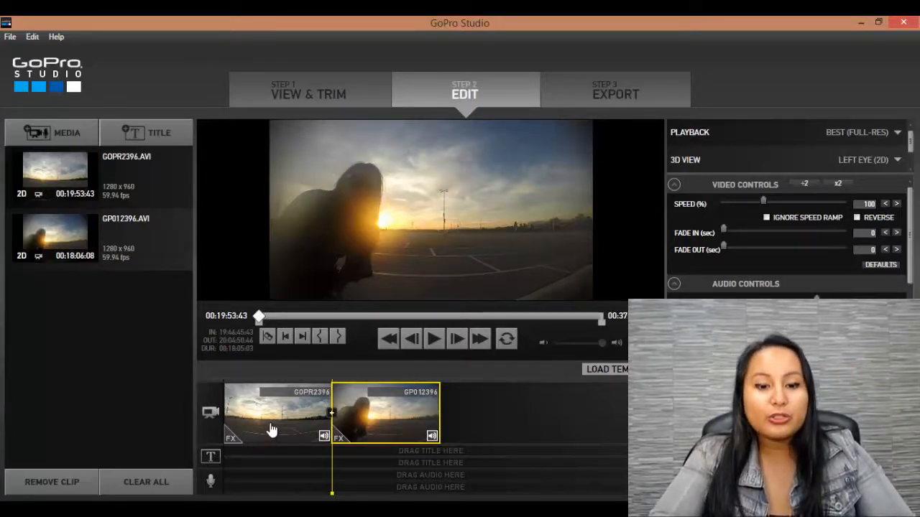
Set the playback speed of the GOPR2396 clip on the timeline to 1600%
click(272, 429)
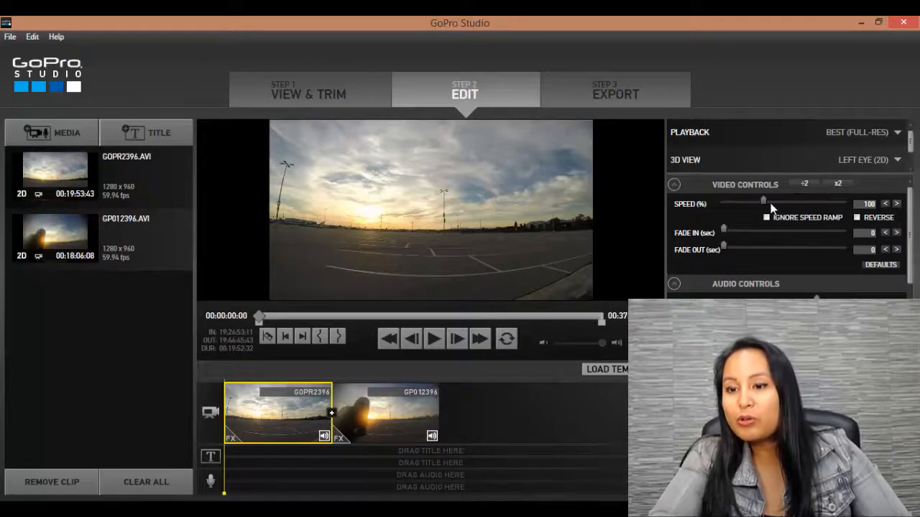
click(897, 205)
click(896, 205)
click(897, 205)
click(897, 205)
click(896, 205)
click(897, 204)
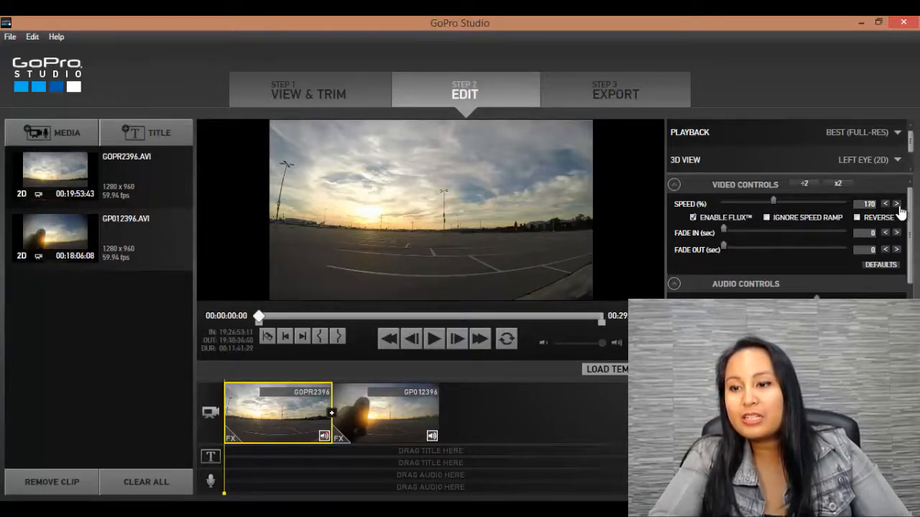
click(897, 205)
click(897, 205)
click(897, 205)
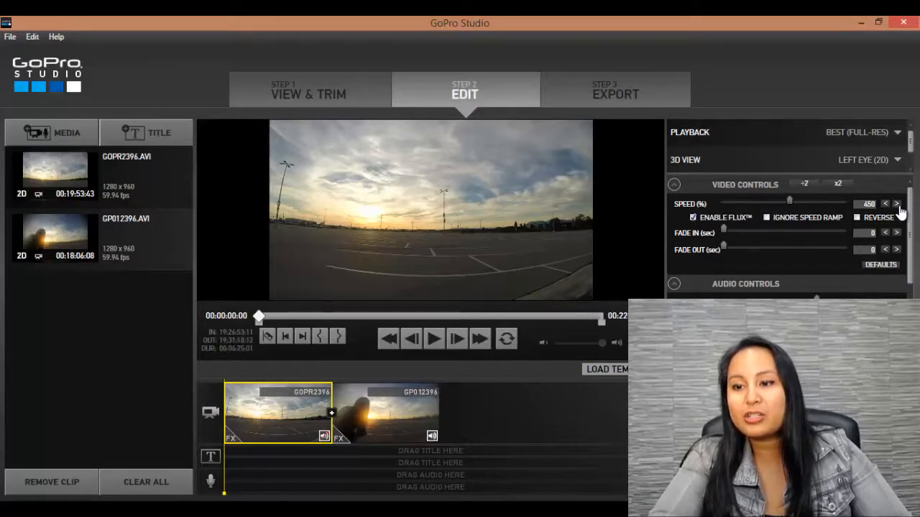
click(897, 205)
click(897, 205)
click(897, 205)
click(897, 205)
click(897, 205)
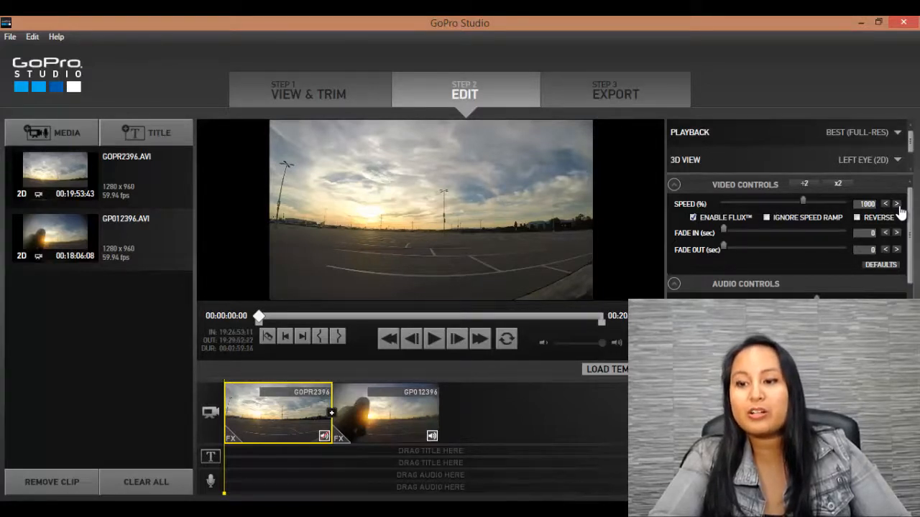
click(897, 205)
click(897, 204)
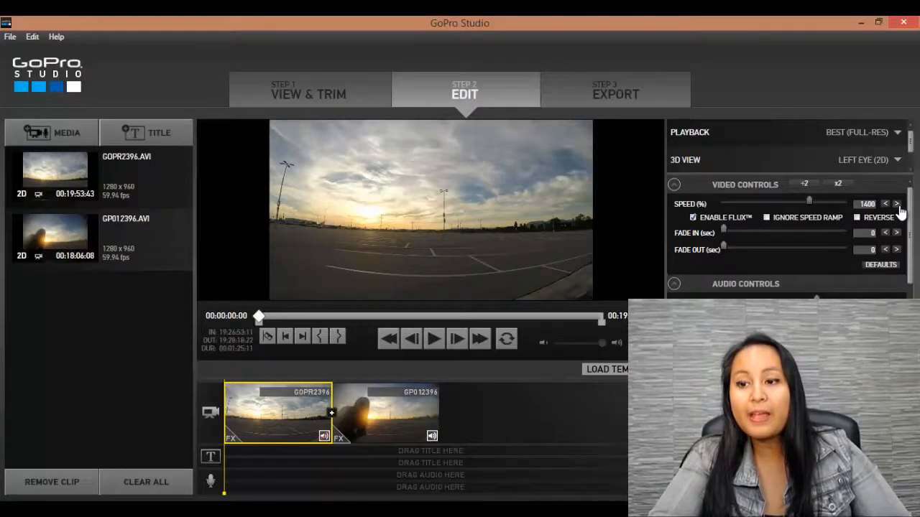
click(897, 204)
click(897, 204)
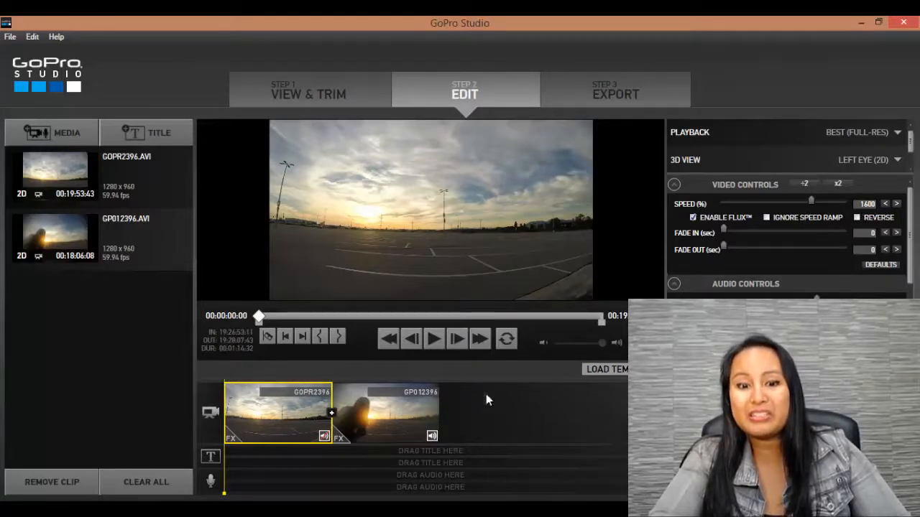
Set the playback speed of the GP012396 clip on the timeline to 1600%
click(390, 420)
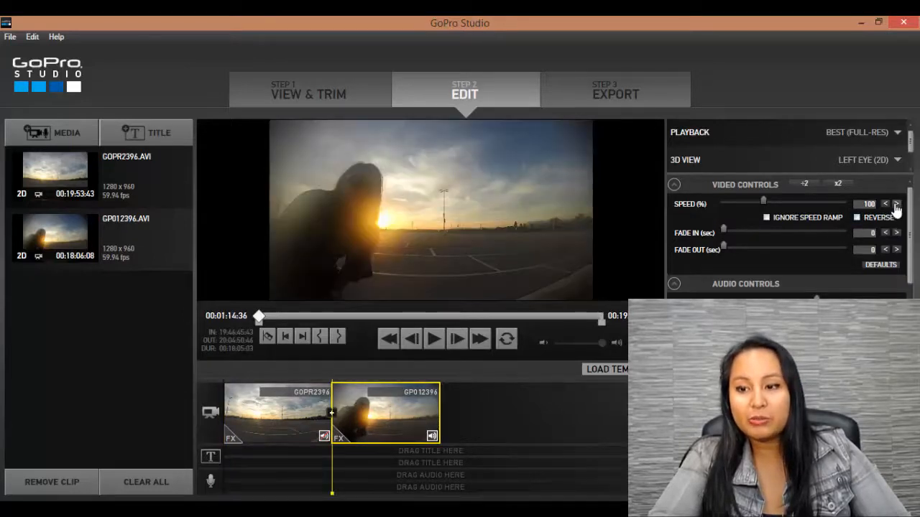
click(268, 424)
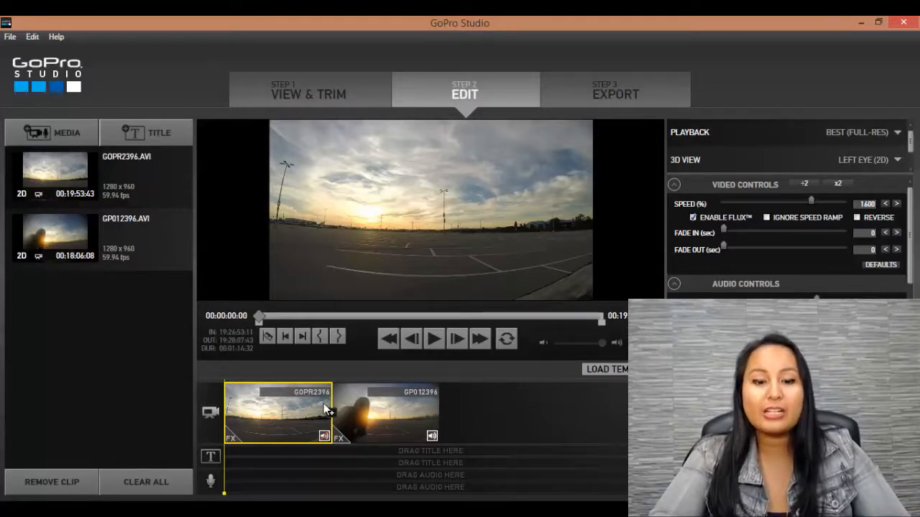
click(392, 422)
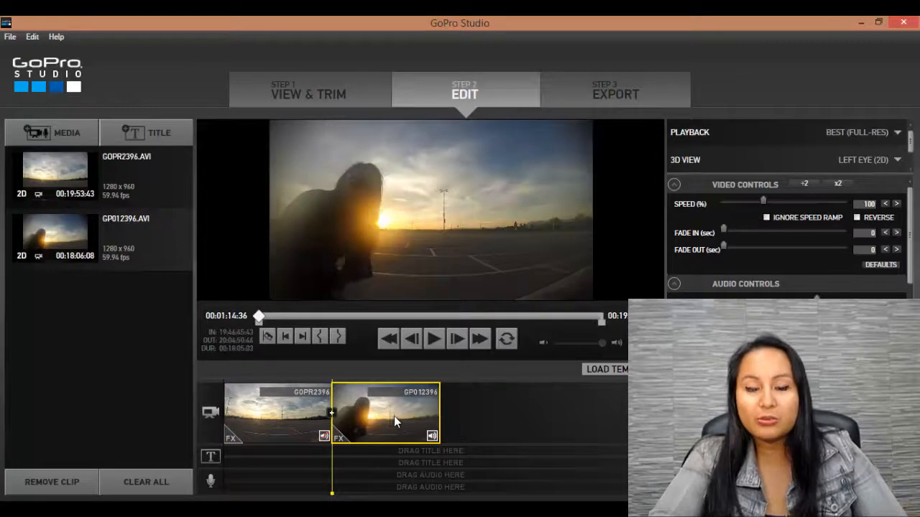
click(896, 205)
click(896, 205)
click(896, 205)
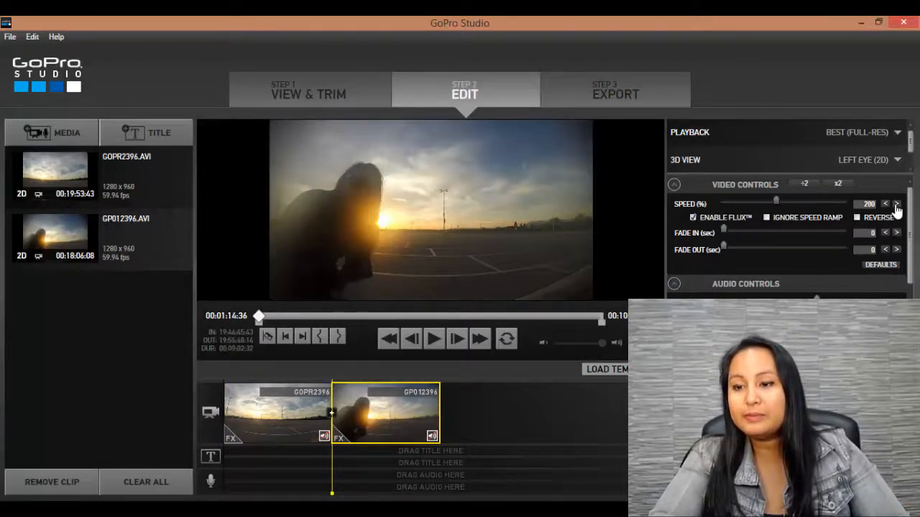
click(896, 204)
click(896, 205)
click(896, 205)
click(896, 205)
click(897, 205)
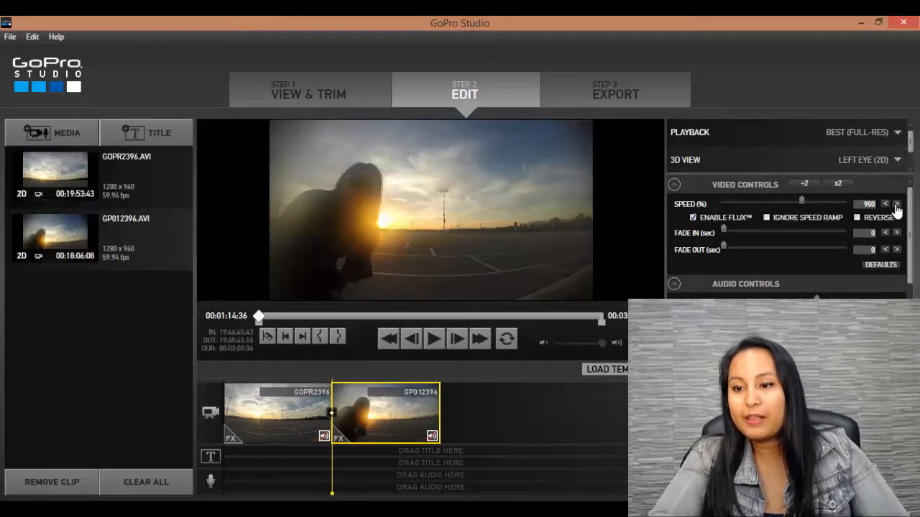
click(897, 205)
click(896, 205)
click(896, 205)
click(896, 205)
click(896, 205)
click(896, 205)
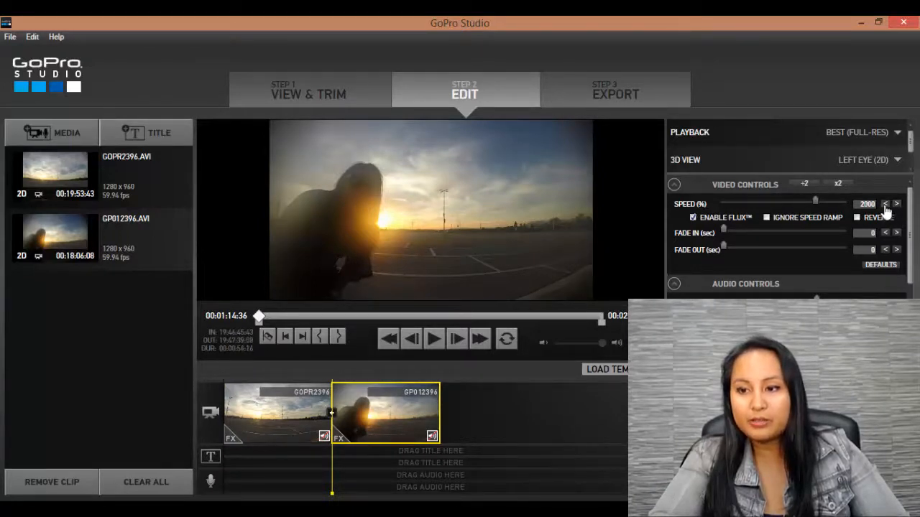
click(884, 205)
click(884, 205)
click(884, 205)
click(884, 204)
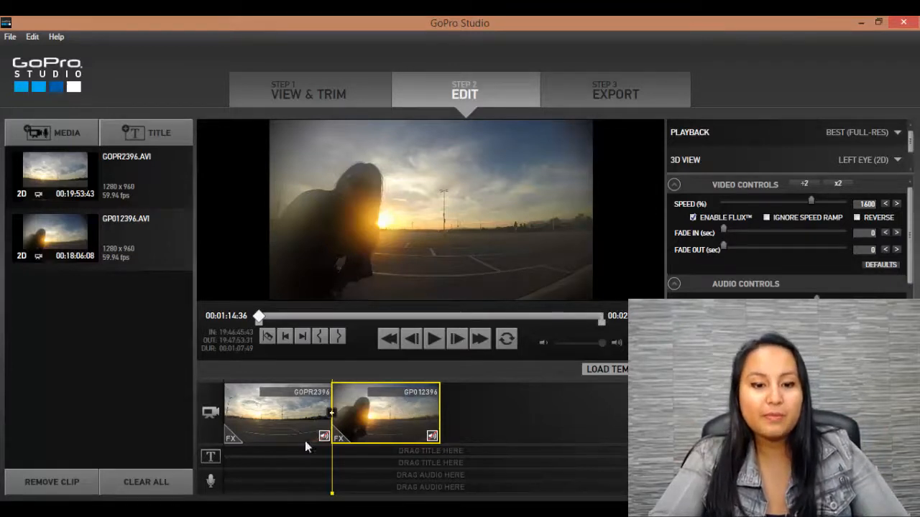
Return to the start of the timeline, play the sped-up GOPR2396 footage as a preview and pause it
click(235, 494)
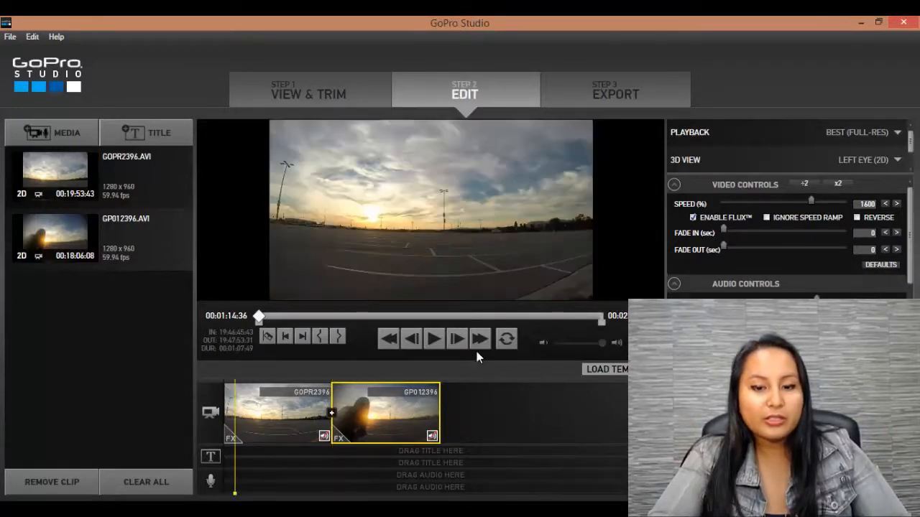
click(429, 347)
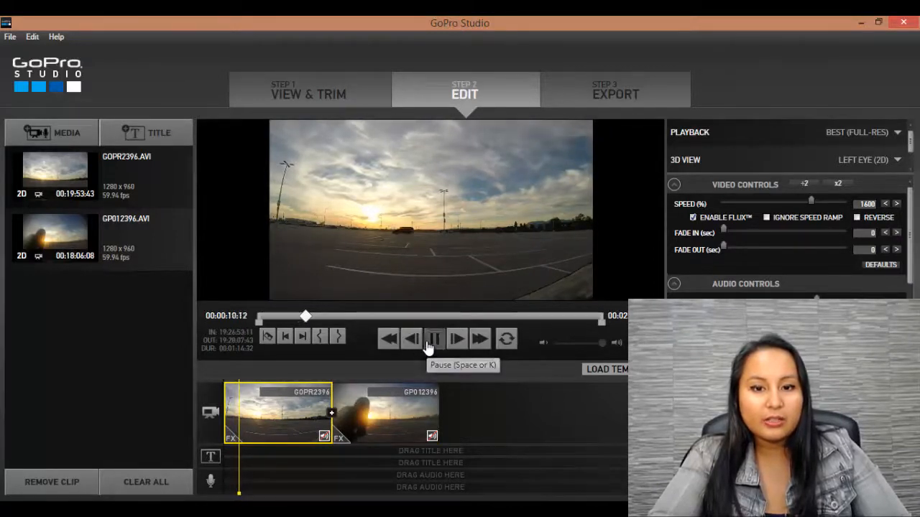
click(429, 346)
click(265, 462)
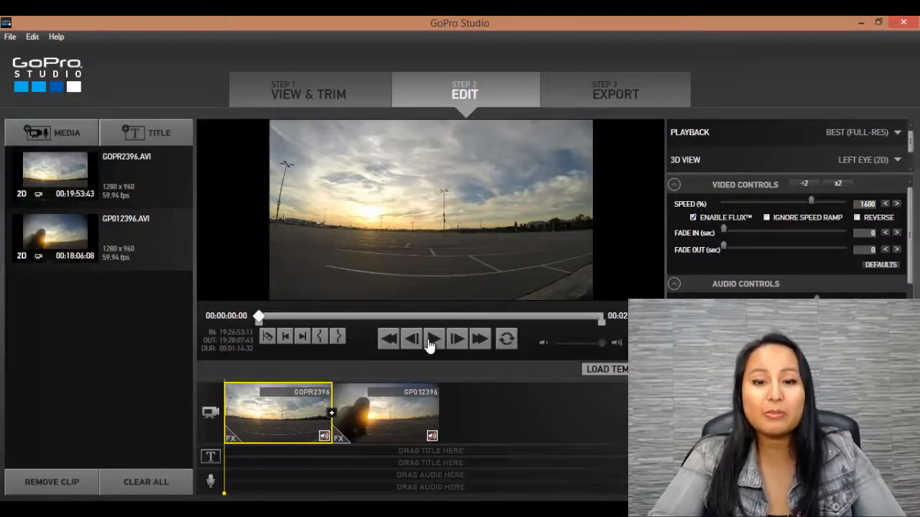
click(433, 339)
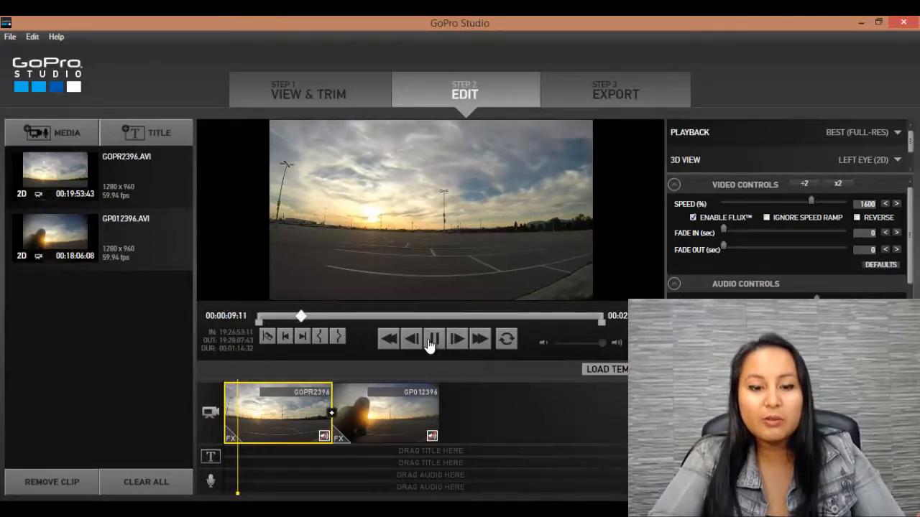
click(430, 338)
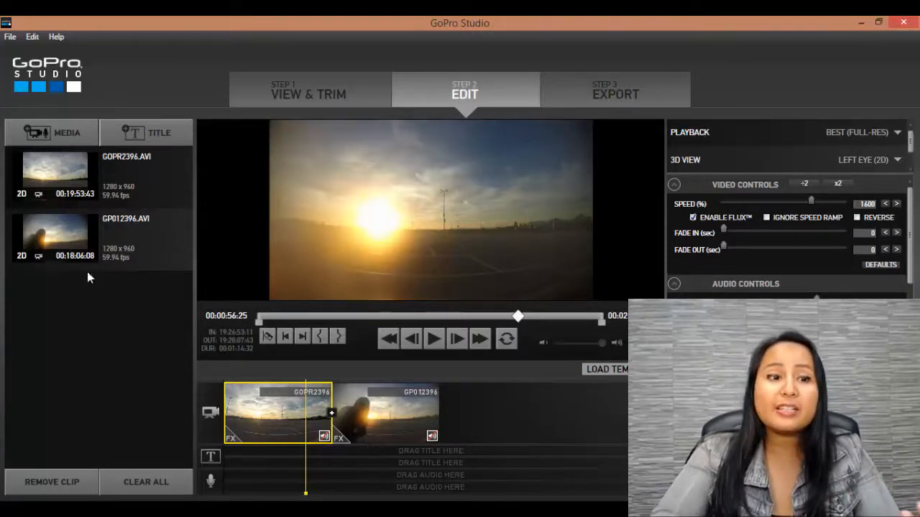
Import the 300 Violin Orchestra song from the Music&Sounds folder on the Desktop into the project's media
click(41, 142)
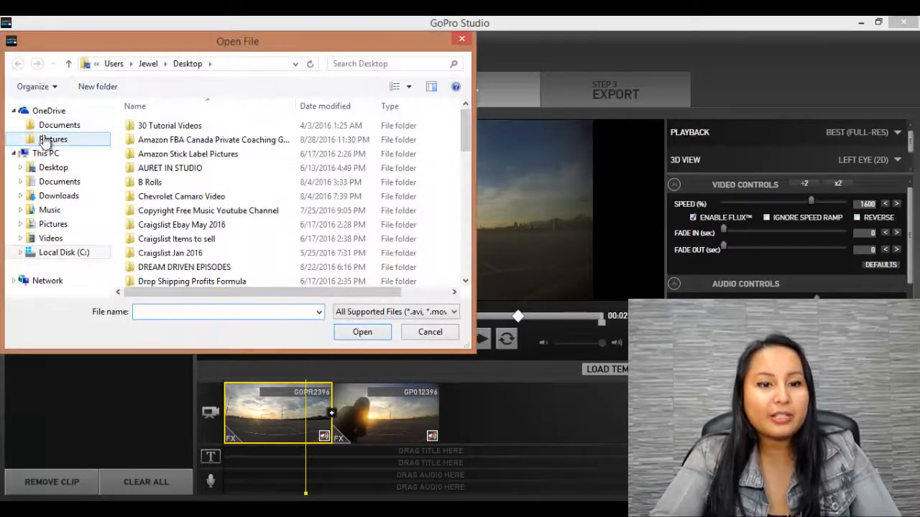
drag(465, 139, 468, 230)
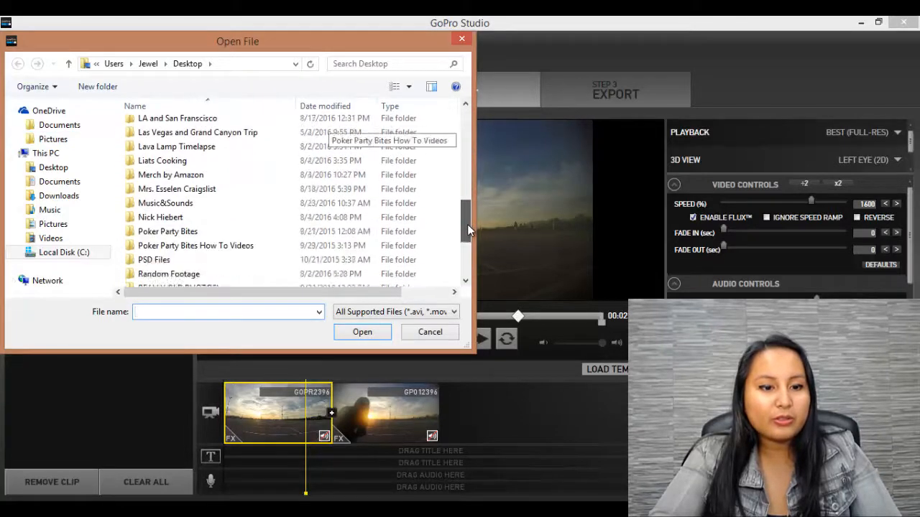
double_click(261, 204)
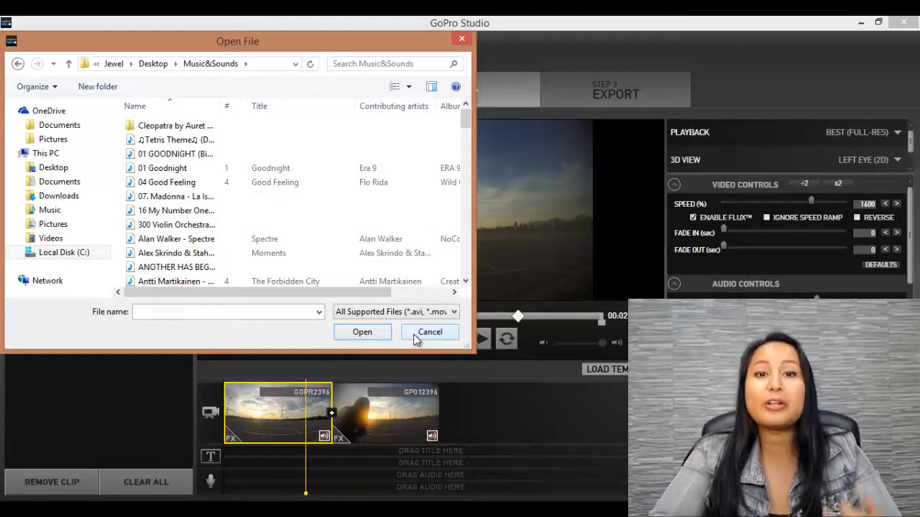
double_click(168, 226)
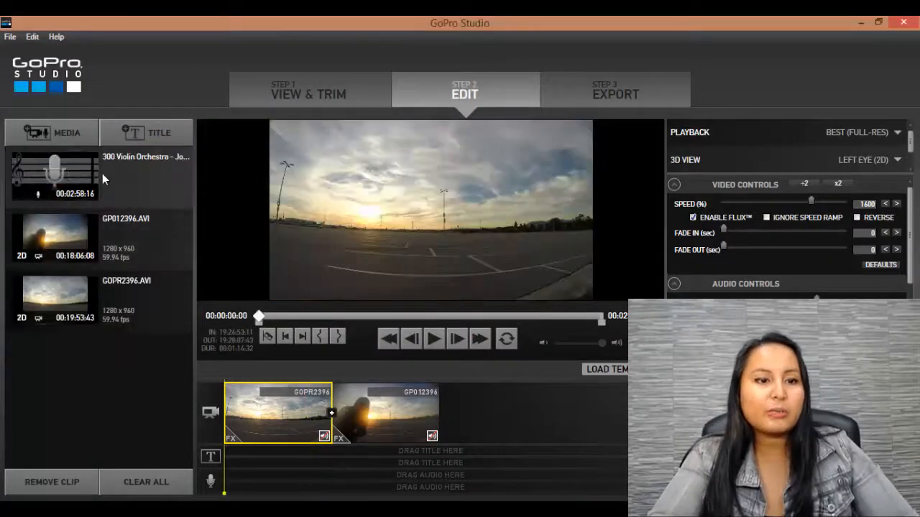
Place the 300 Violin Orchestra song at the start of the first audio track and delete it from the timeline again
drag(111, 179, 223, 471)
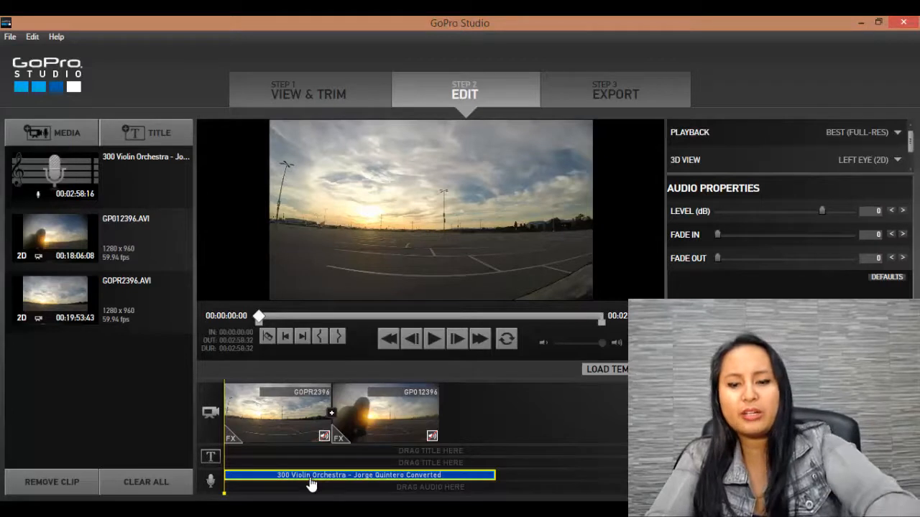
key(Delete)
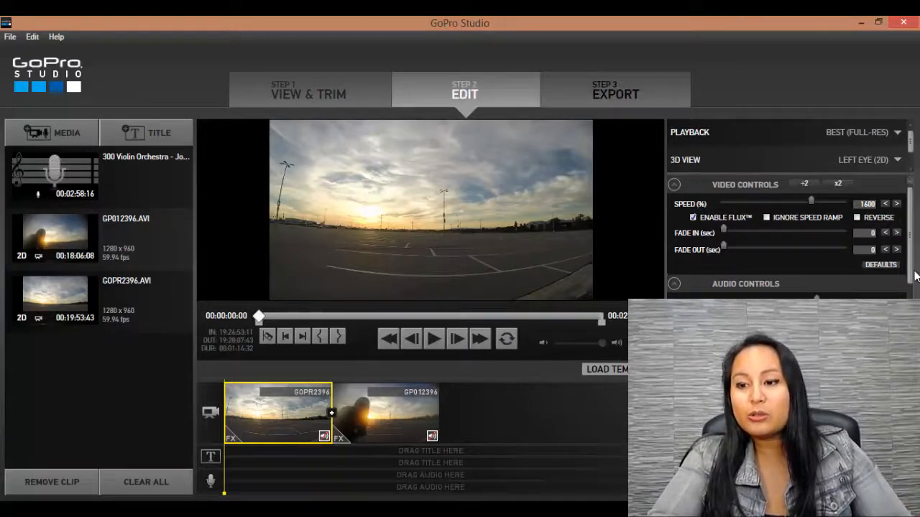
Move the playhead about 4 seconds into the GOPR2396 clip and look through its adjustment controls and the available presets
scroll(795, 335, down, 1)
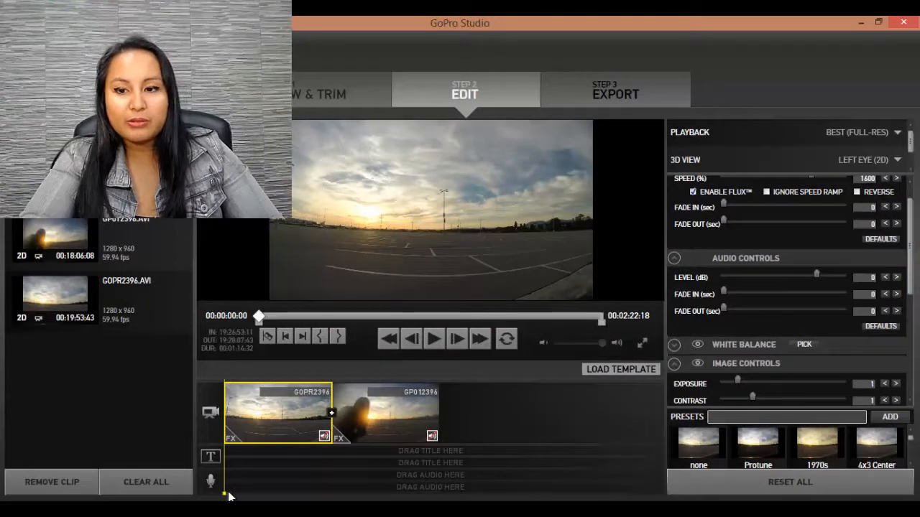
drag(229, 496, 231, 494)
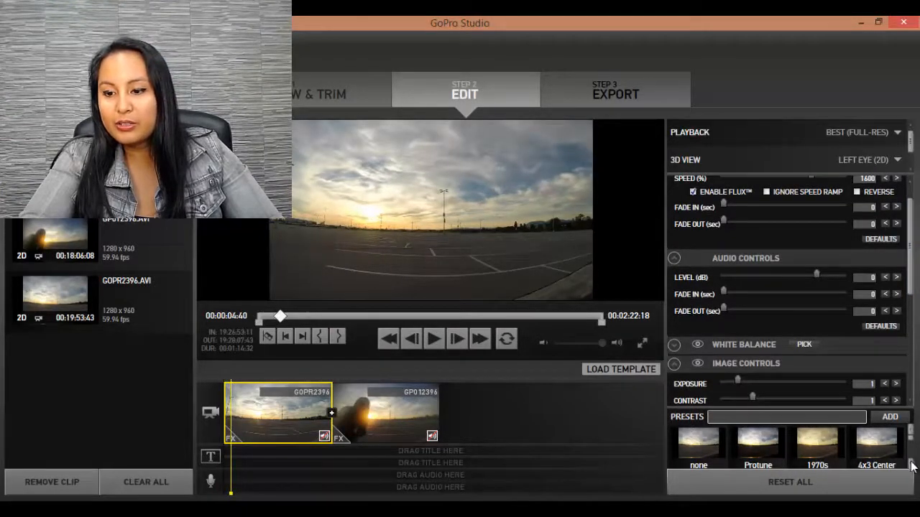
scroll(911, 465, down, 5)
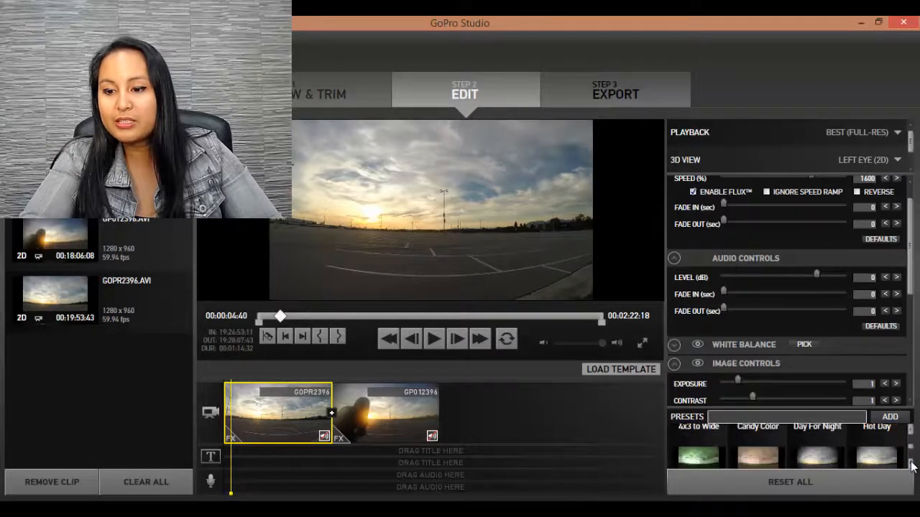
scroll(912, 465, down, 2)
drag(912, 457, 912, 440)
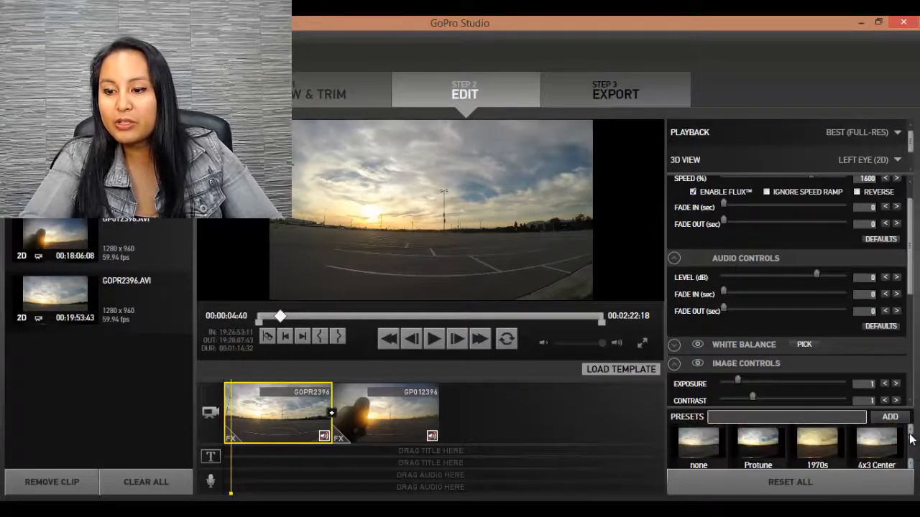
Apply the Protune preset to the GOPR2396 clip and adjust its saturation to about 1.1356 and its contrast to about 0.7966
drag(911, 277, 910, 329)
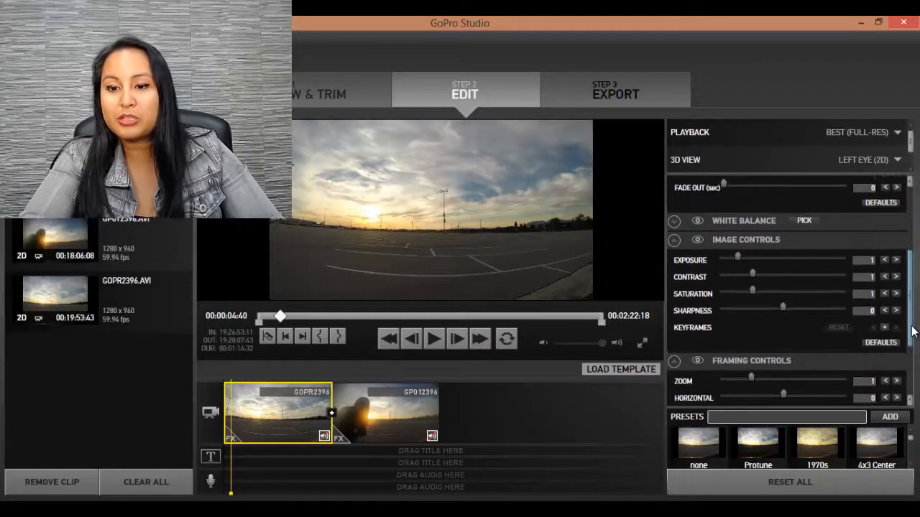
click(759, 450)
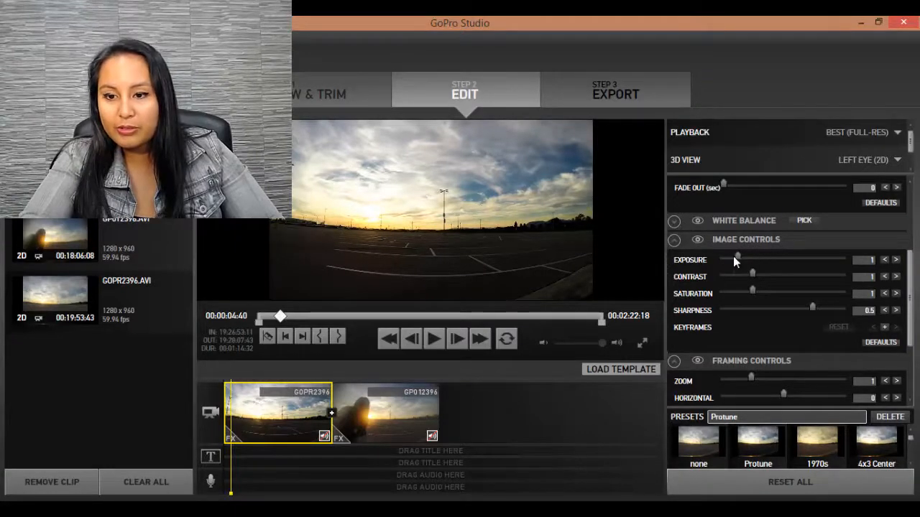
drag(737, 258, 756, 291)
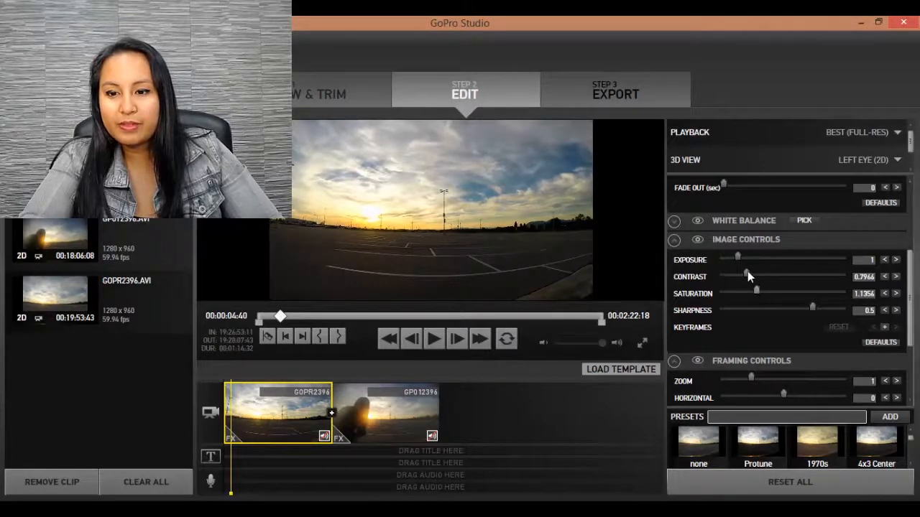
drag(738, 255, 738, 255)
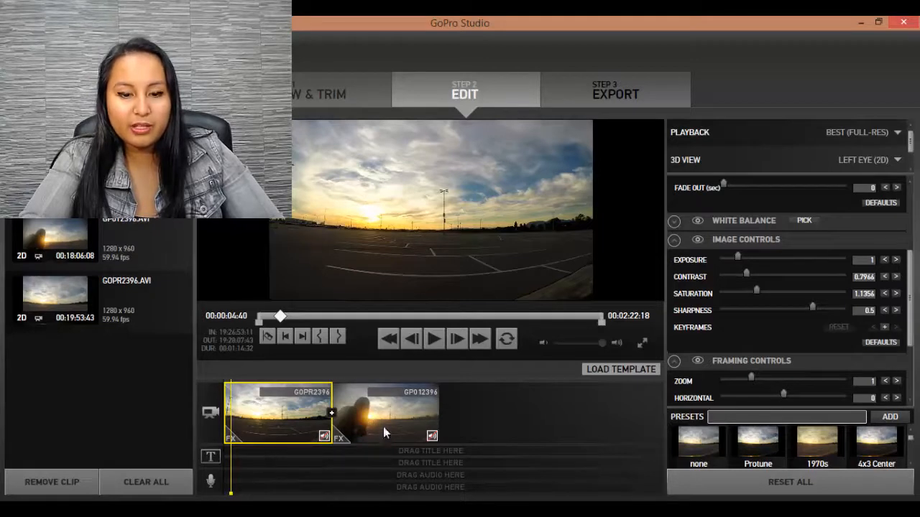
Copy the image adjustments from the GOPR2396 clip, paste them onto the GP012396 clip and compare the two clips
click(233, 440)
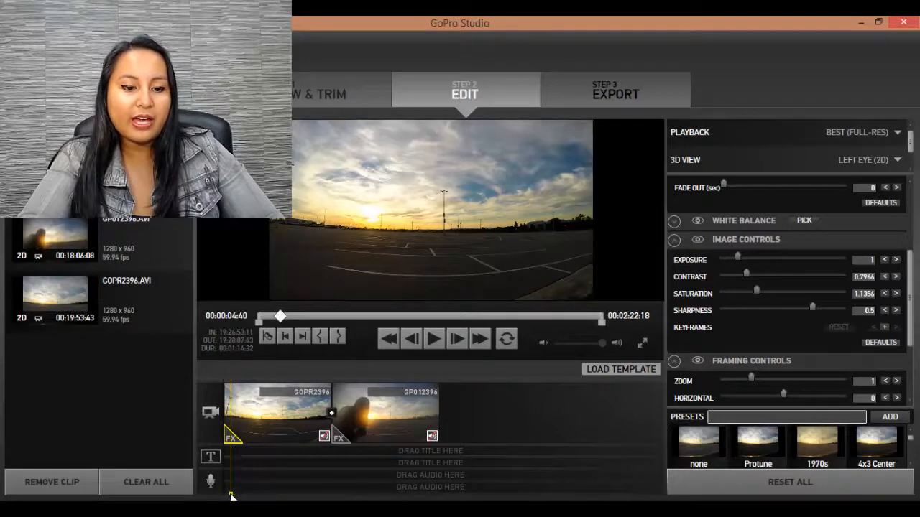
drag(232, 496, 243, 495)
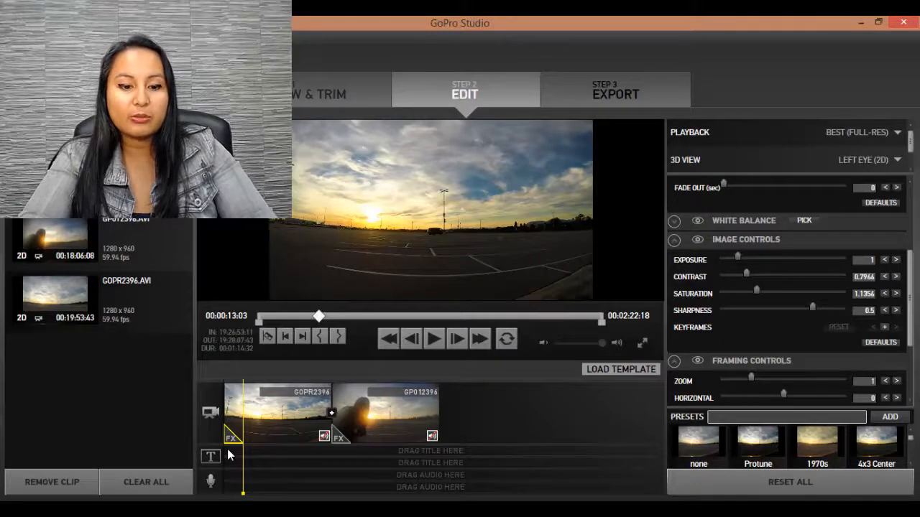
click(360, 435)
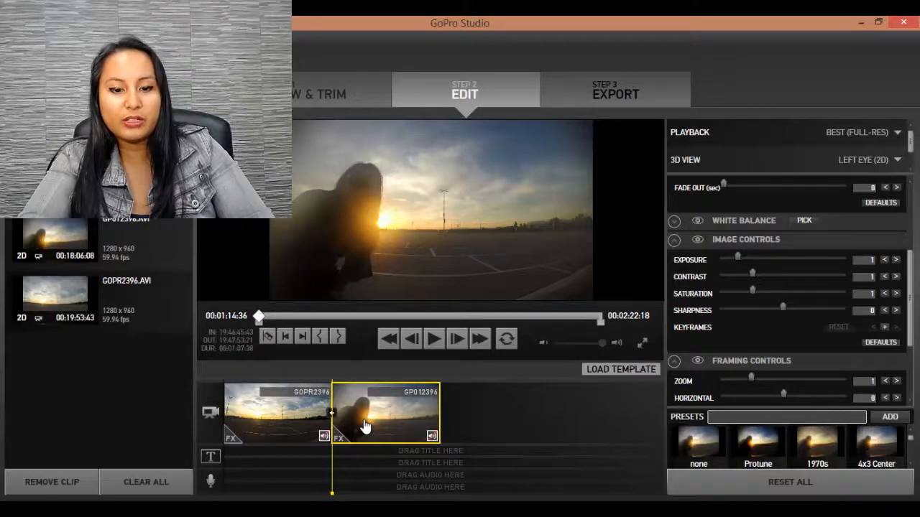
key(ctrl+v)
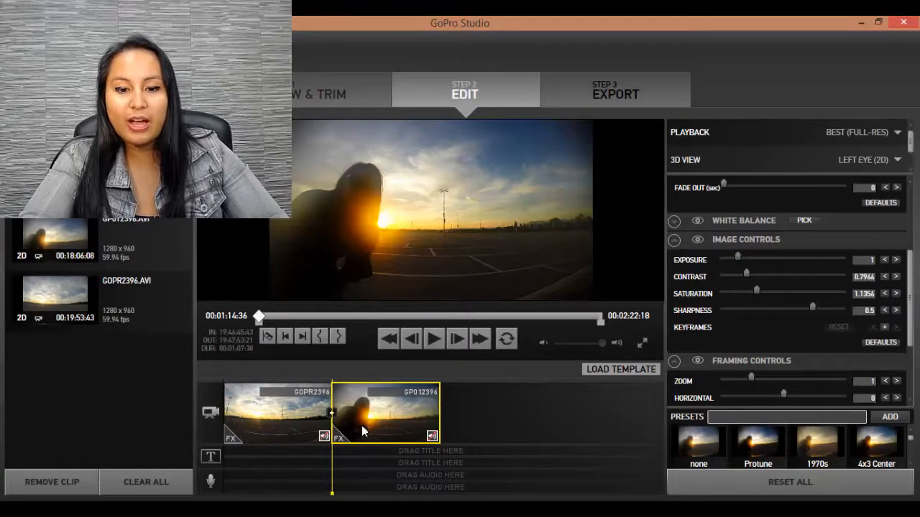
click(319, 430)
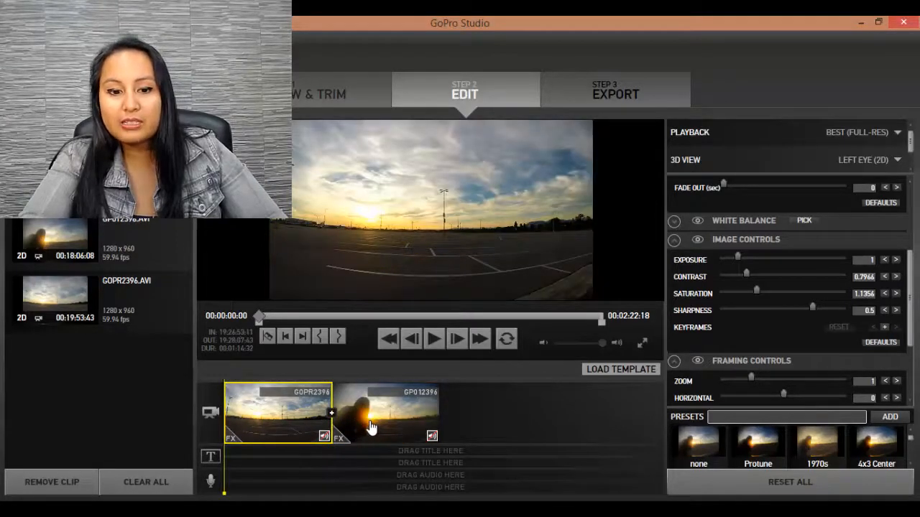
click(371, 429)
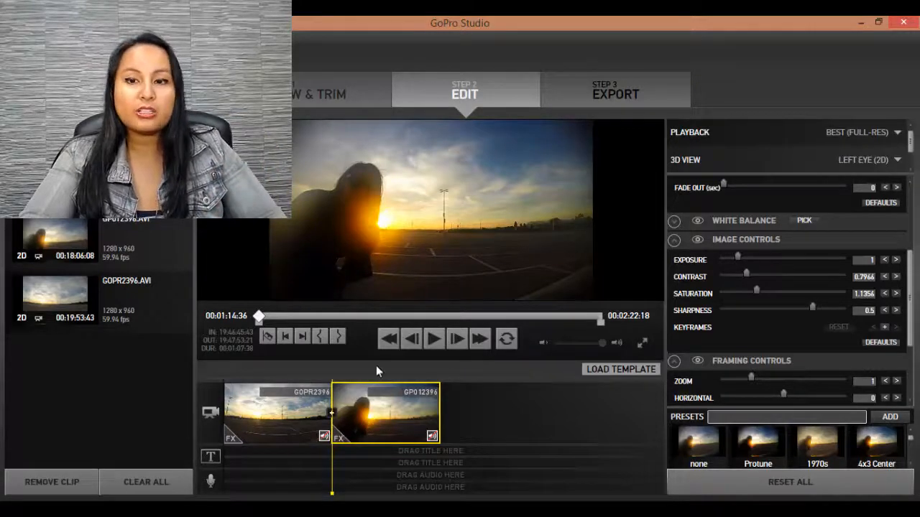
Export the video with the HD 720p preset to the Desktop as an MP4 file named Airport Timelapse FINAL
click(615, 91)
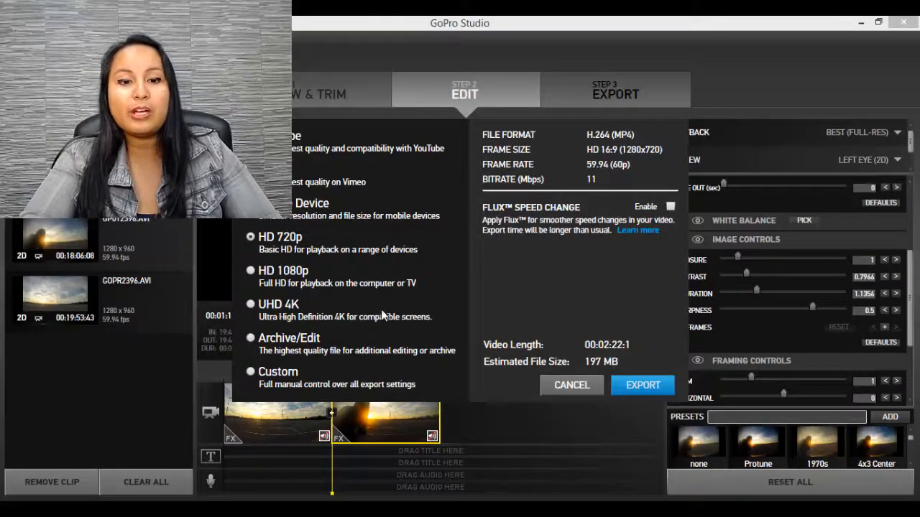
click(645, 385)
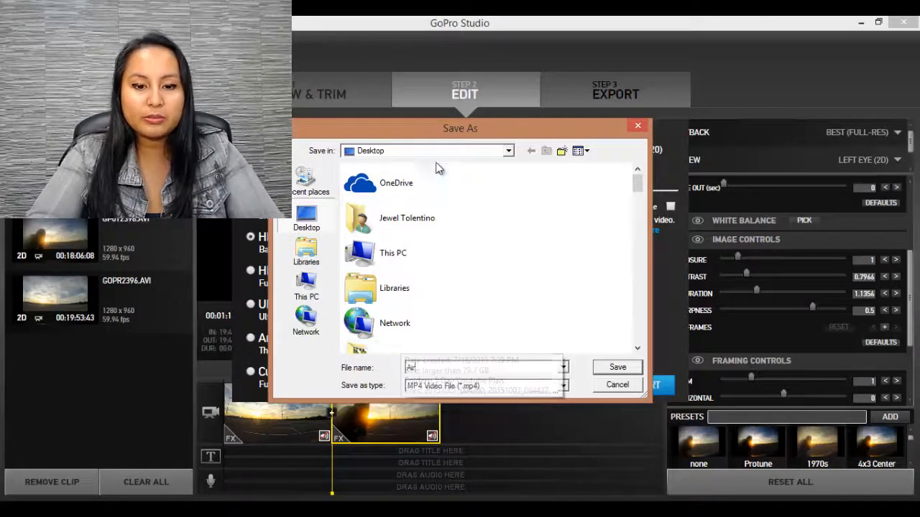
text(port T)
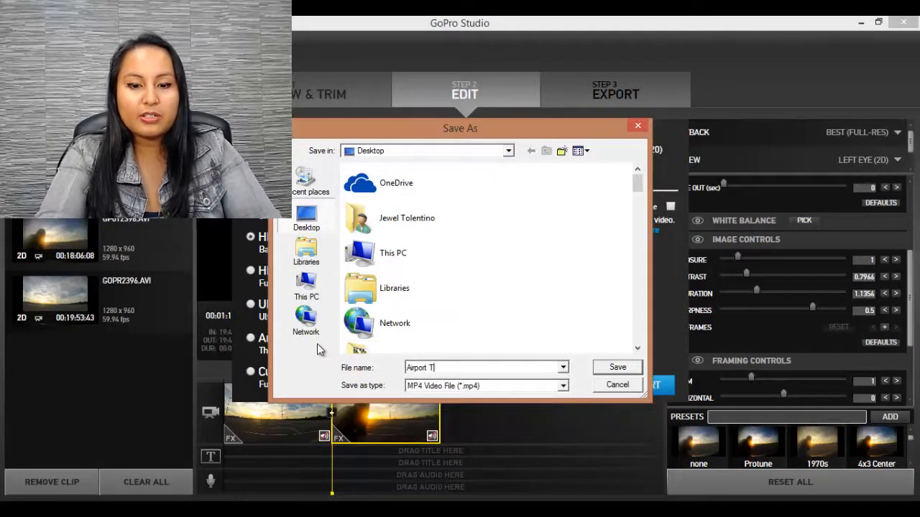
text(imela)
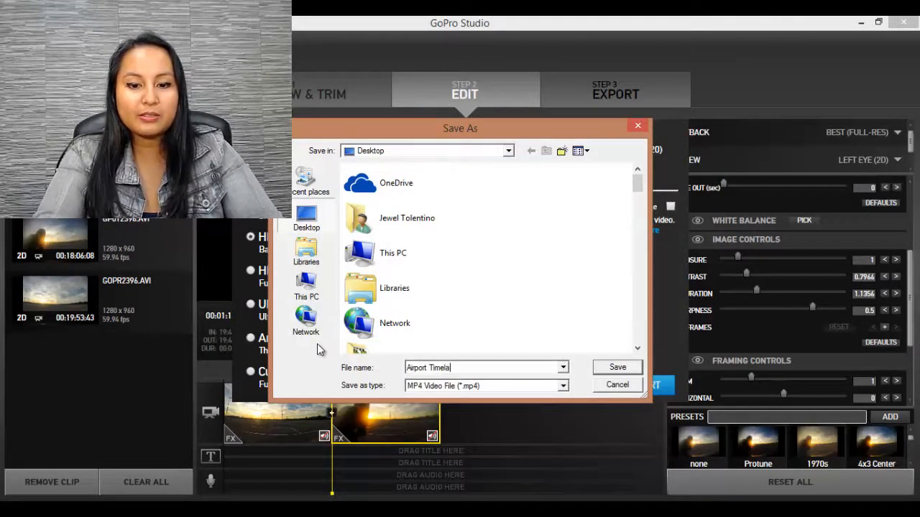
text(pse FINAL)
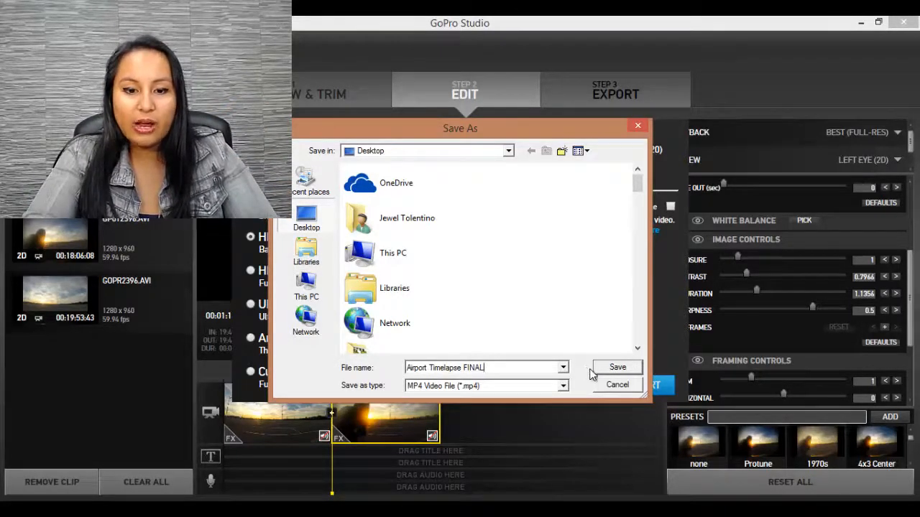
click(616, 368)
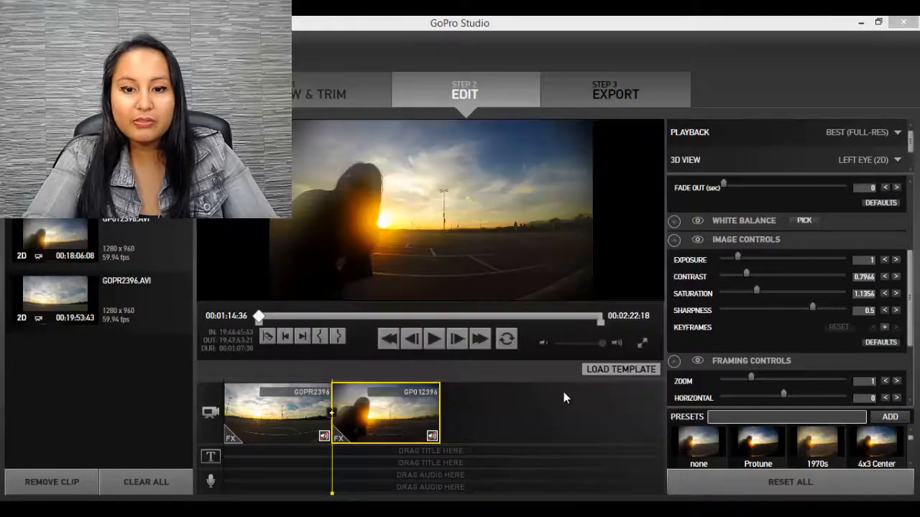